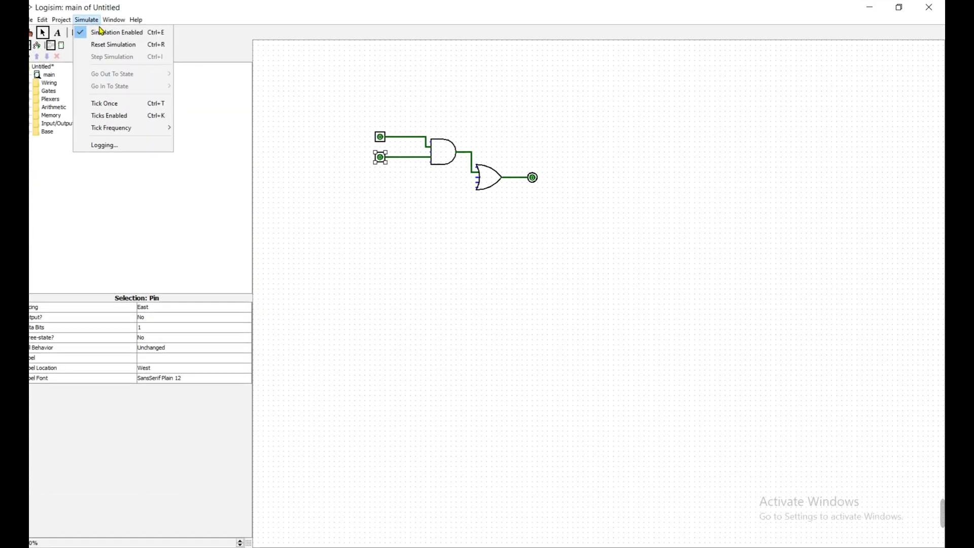
Step: Download logisim-win-2.7.1.exe from the Logisim SourceForge page
{"action": "left_click", "coordinate": [351, 174]}
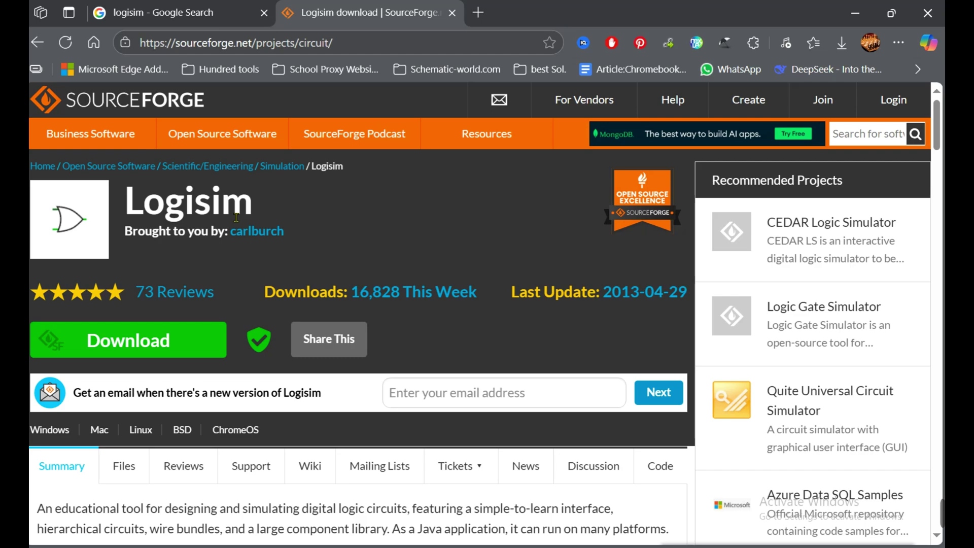
{"action": "left_click", "coordinate": [144, 343]}
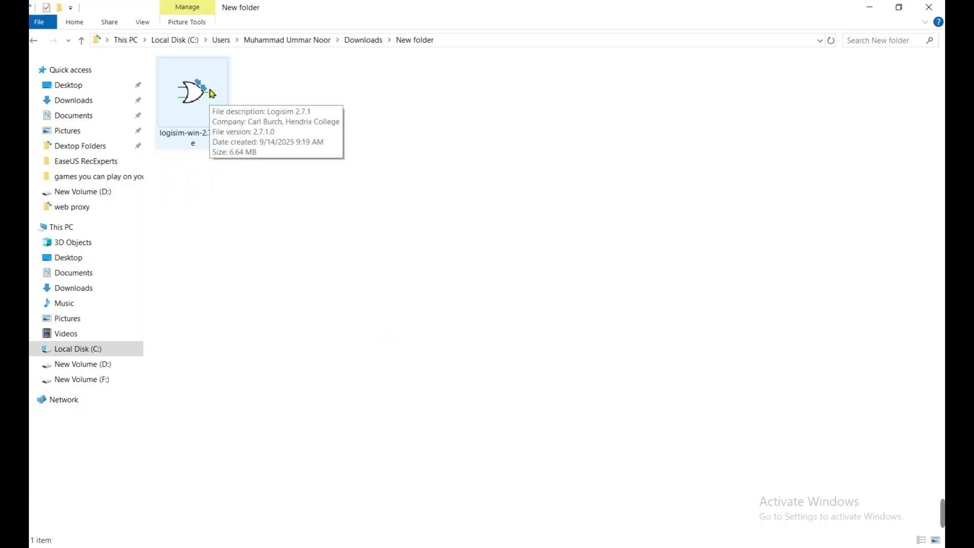
Step: Run logisim-win-2.7.1.exe as administrator and allow it past the security warning
{"action": "left_click", "coordinate": [211, 92]}
{"action": "right_click", "coordinate": [210, 91]}
{"action": "left_click", "coordinate": [259, 116]}
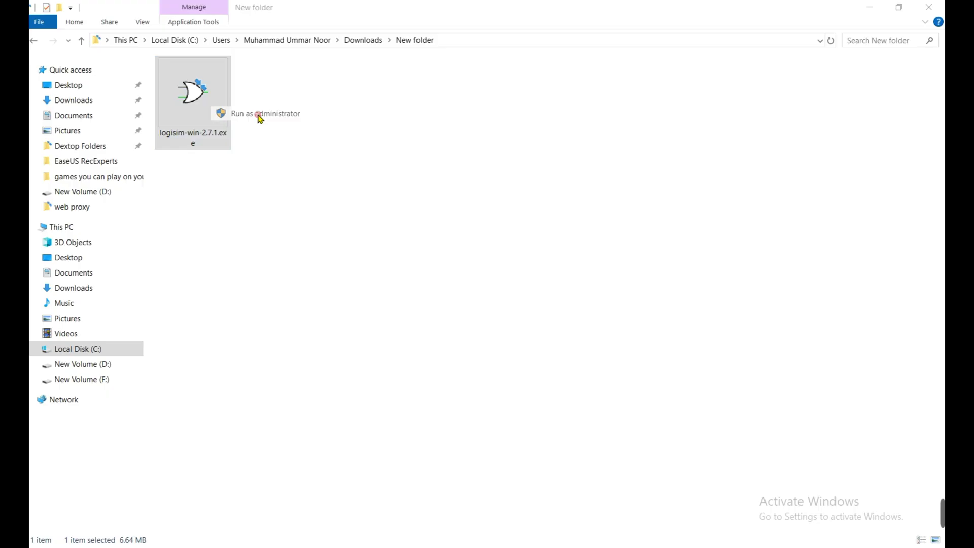
{"action": "left_click", "coordinate": [519, 296]}
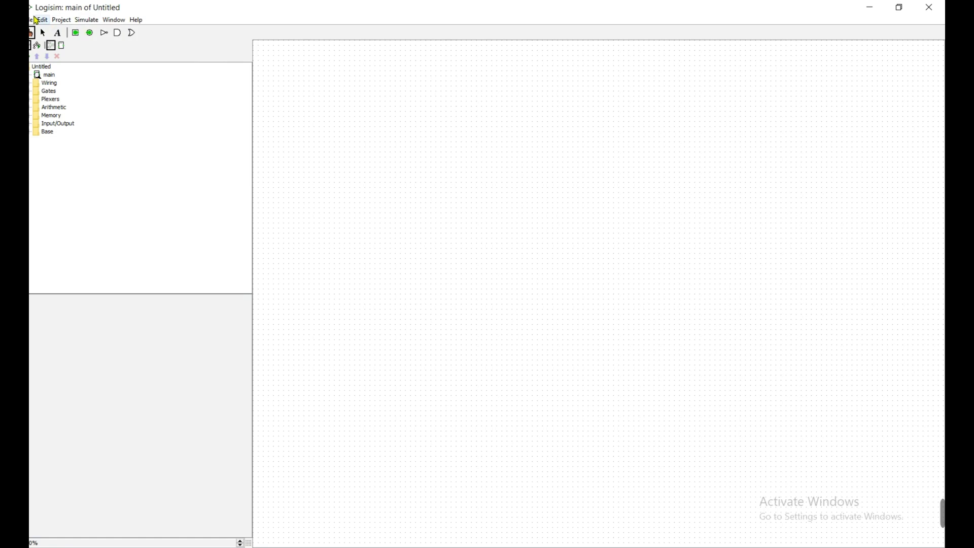
Step: Place an AND gate and an OR gate, wiring the AND output into the OR gate
{"action": "left_click", "coordinate": [117, 32]}
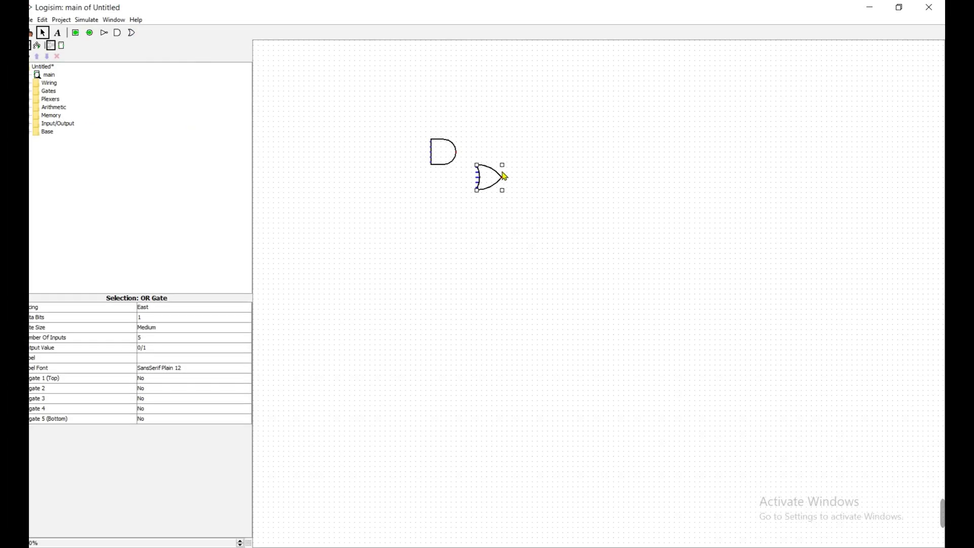
{"action": "left_click", "coordinate": [457, 157]}
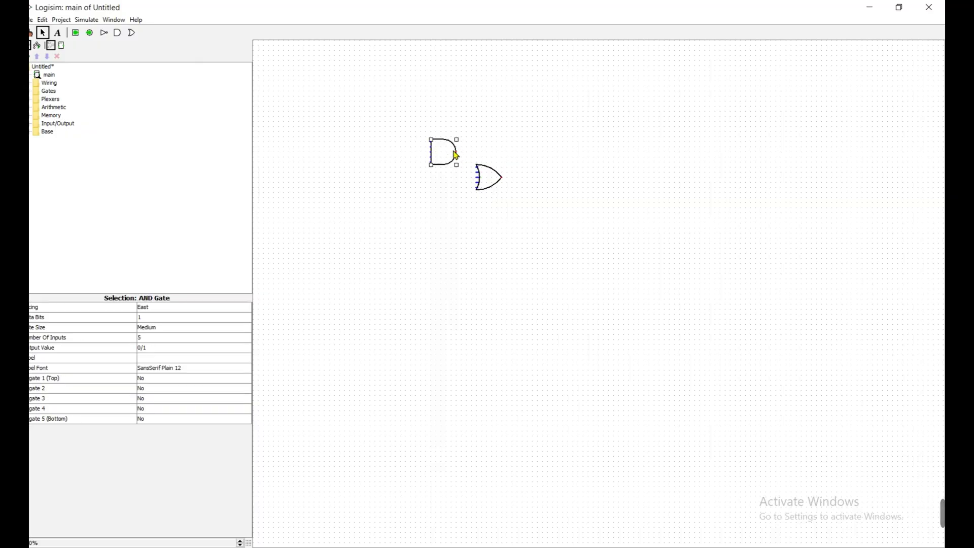
{"action": "left_click_drag", "start_coordinate": [457, 155], "coordinate": [472, 174]}
{"action": "left_click", "coordinate": [478, 176]}
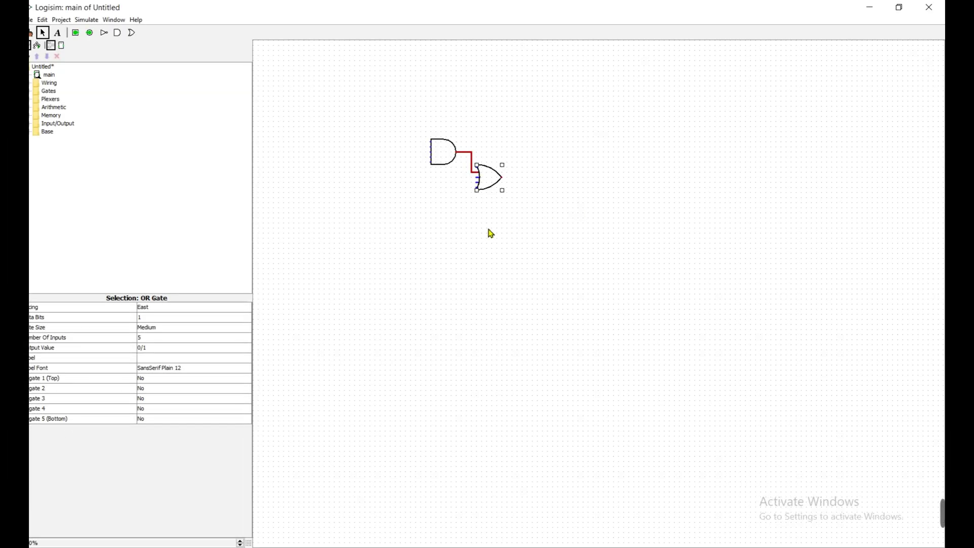
Step: Add an input pin to the AND gate's upper input and an output pin after the OR gate
{"action": "left_click", "coordinate": [77, 33]}
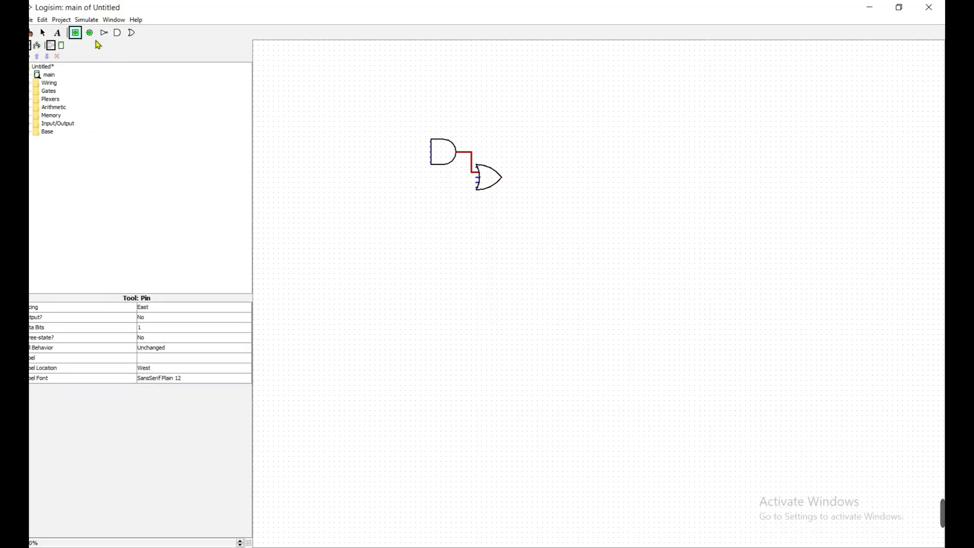
{"action": "left_click", "coordinate": [380, 138]}
{"action": "left_click", "coordinate": [90, 33]}
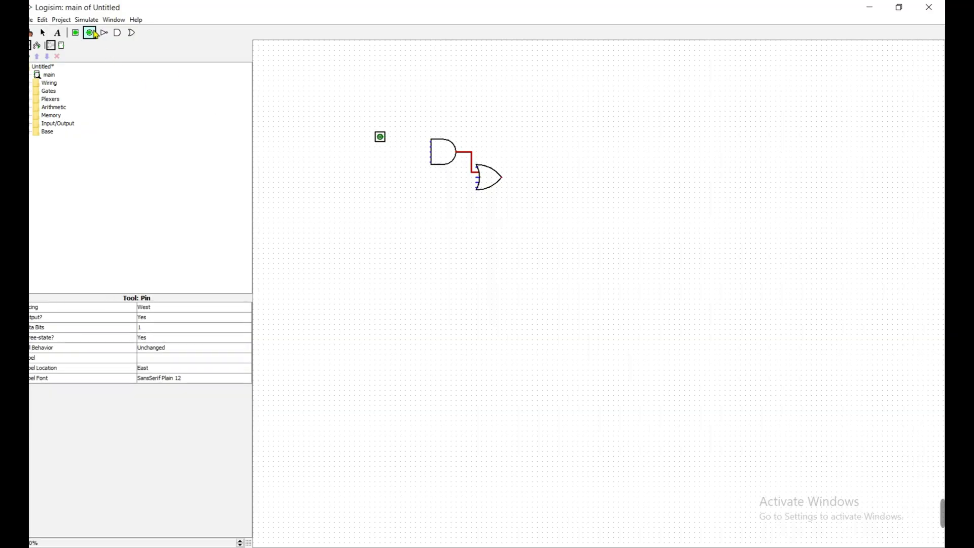
{"action": "left_click", "coordinate": [531, 177]}
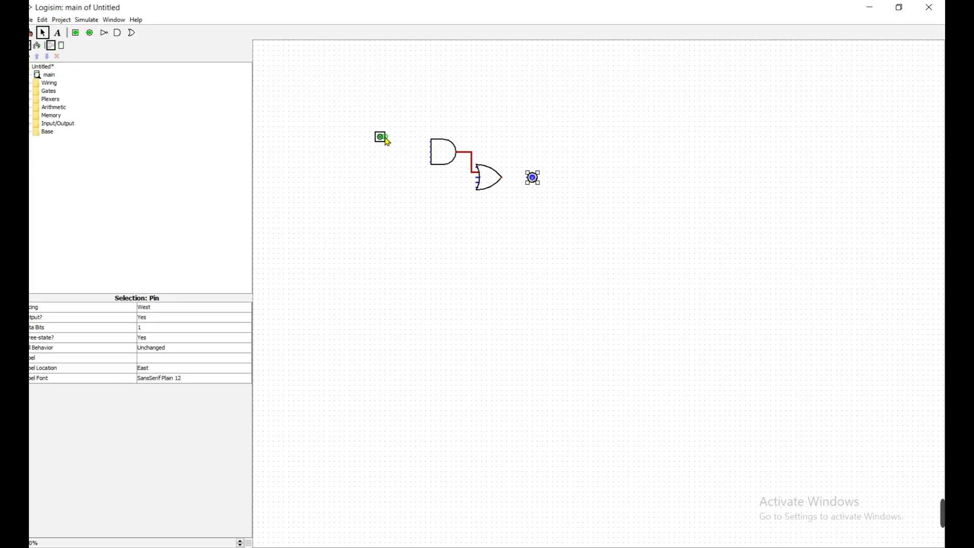
{"action": "left_click_drag", "start_coordinate": [386, 137], "coordinate": [426, 147]}
{"action": "left_click_drag", "start_coordinate": [502, 179], "coordinate": [524, 182]}
Step: Add a second input pin wired to the AND gate's lower input
{"action": "left_click", "coordinate": [75, 32]}
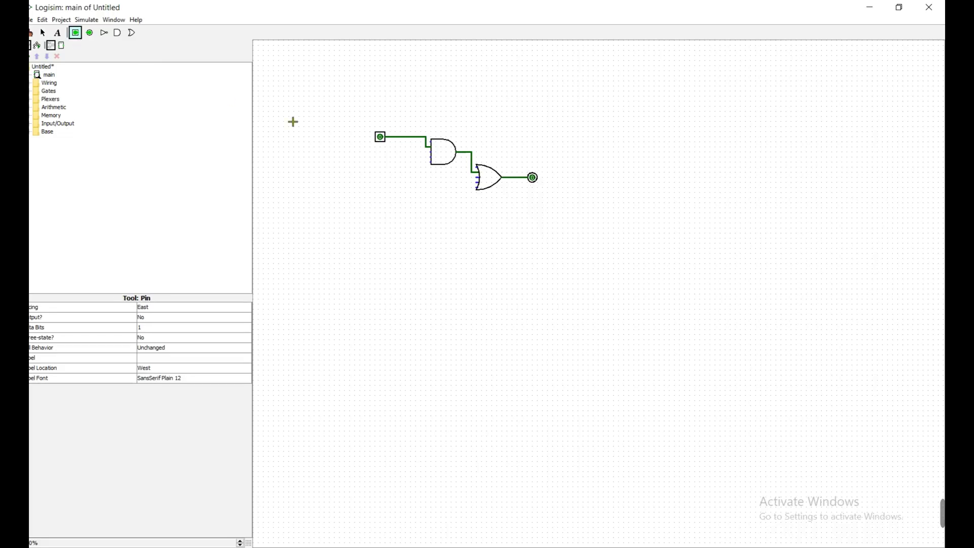
{"action": "left_click", "coordinate": [393, 165]}
{"action": "left_click_drag", "start_coordinate": [386, 157], "coordinate": [432, 157]}
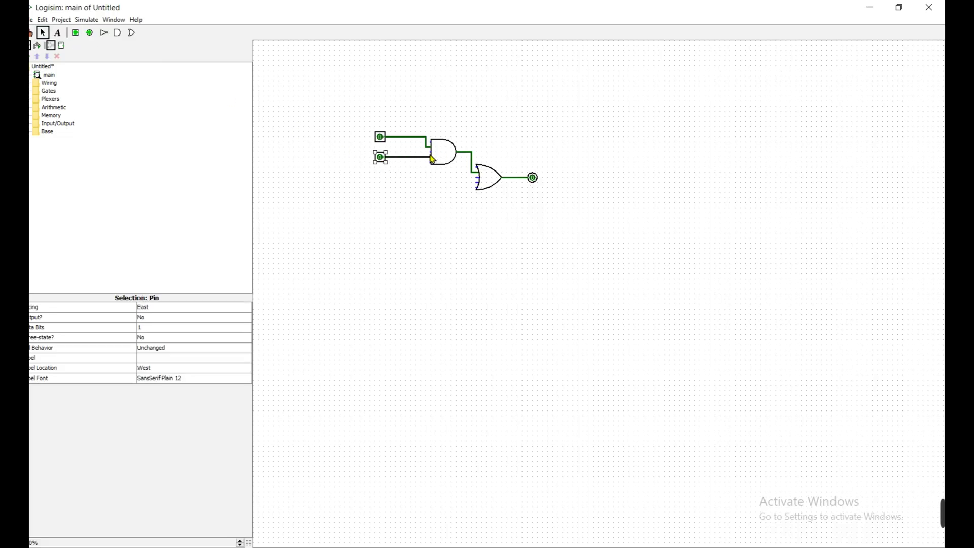
{"action": "left_click", "coordinate": [88, 24]}
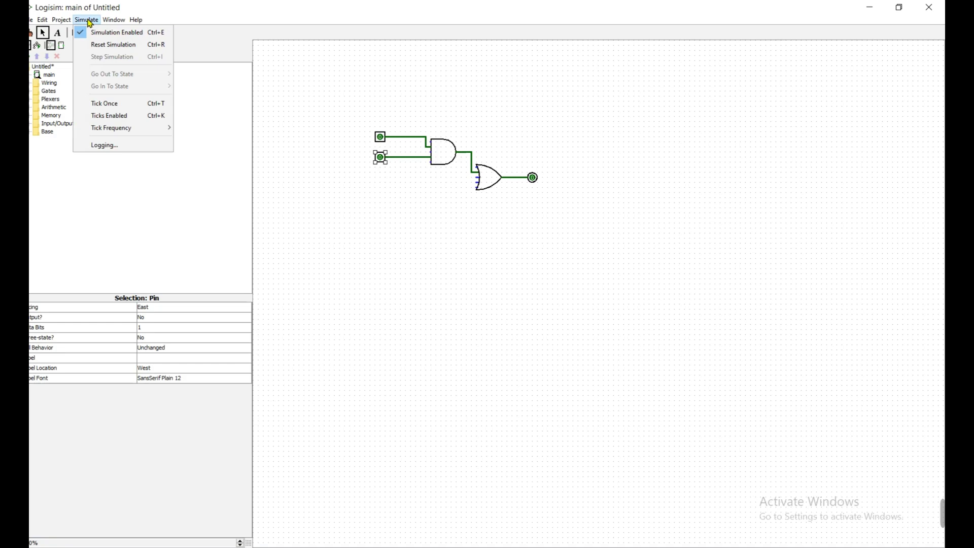
{"action": "left_click", "coordinate": [352, 166]}
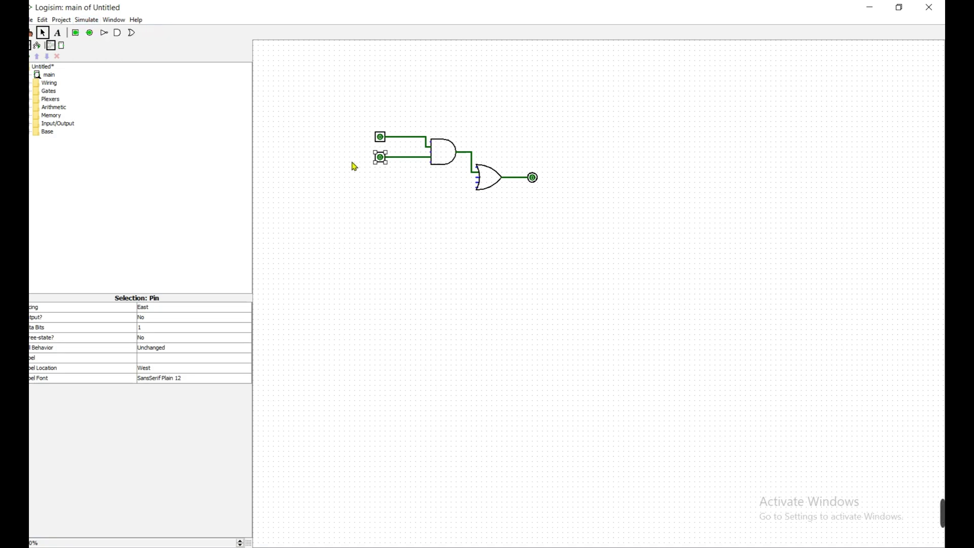
{"action": "left_click", "coordinate": [383, 141]}
{"action": "left_click", "coordinate": [31, 33]}
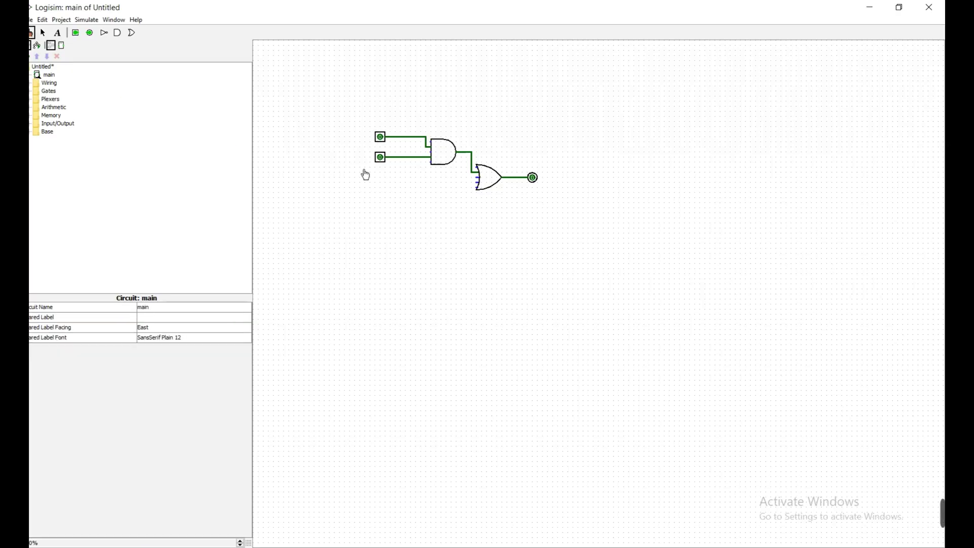
{"action": "left_click", "coordinate": [381, 138]}
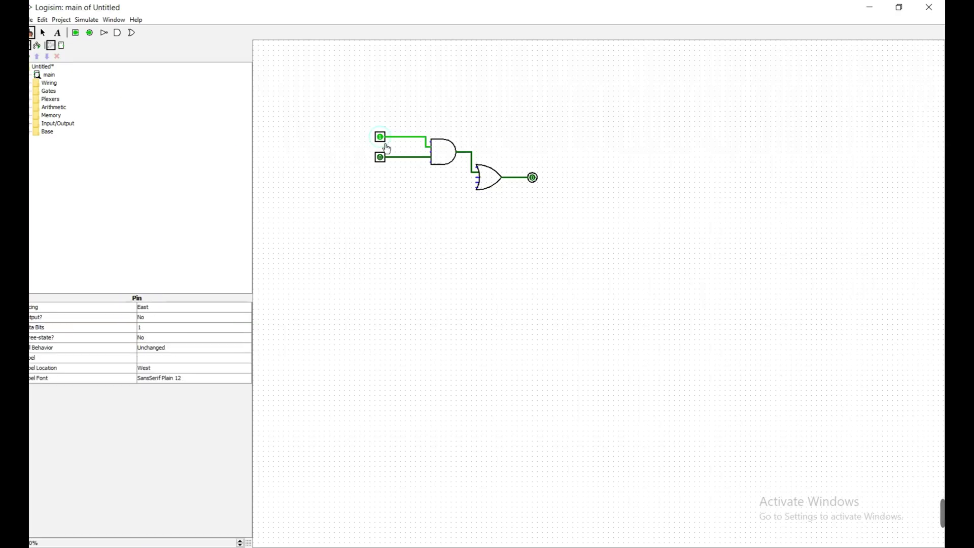
{"action": "left_click", "coordinate": [381, 159]}
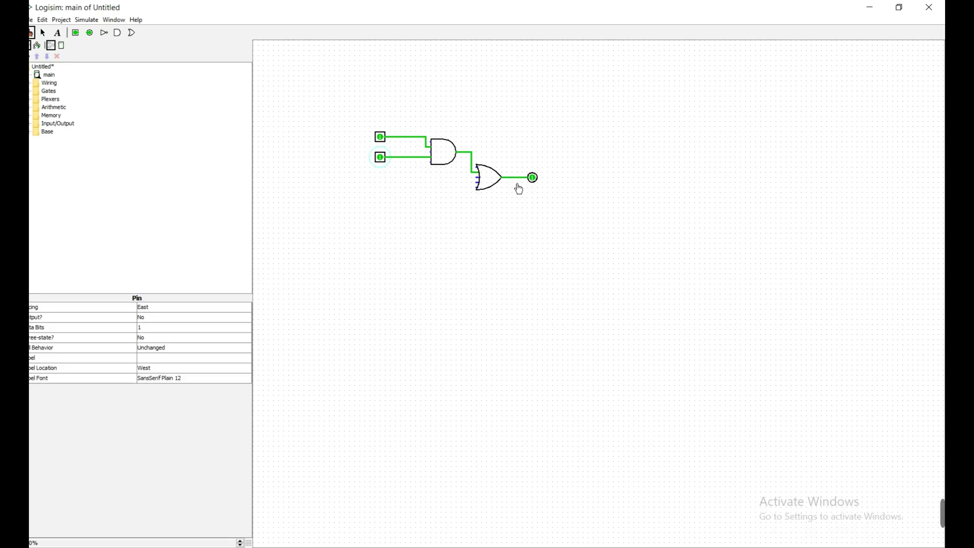
{"action": "left_click", "coordinate": [382, 157]}
{"action": "left_click", "coordinate": [382, 138]}
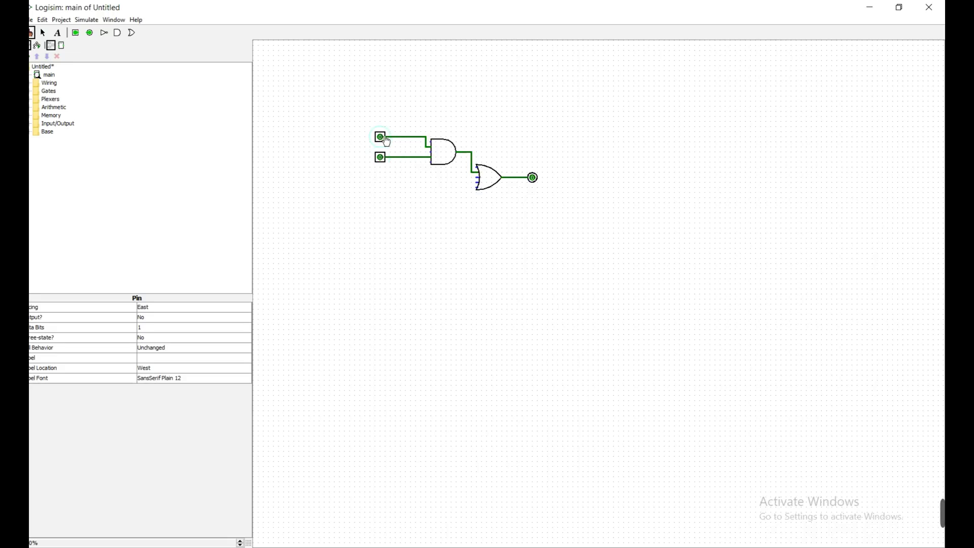